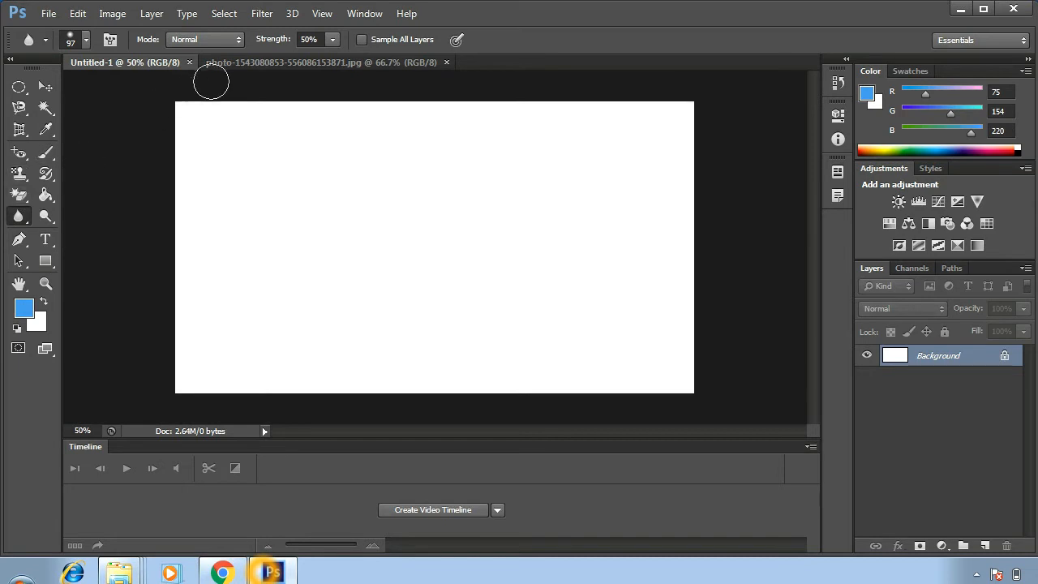
# Switch to the portrait photo and soften the forehead skin using the Blur Tool with a 45 px brush.
pyautogui.click(260, 60)
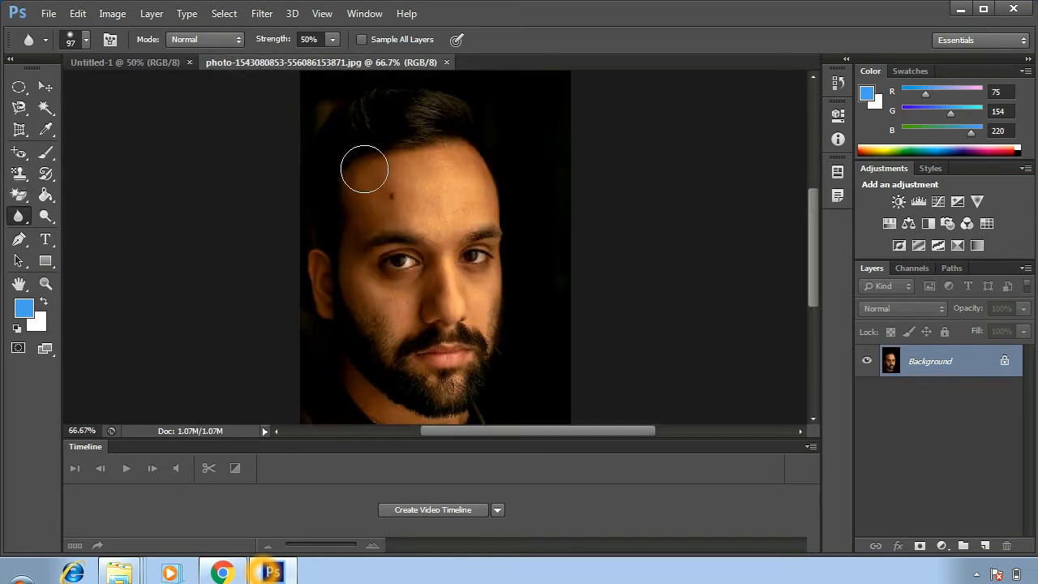
pyautogui.rightClick(13, 223)
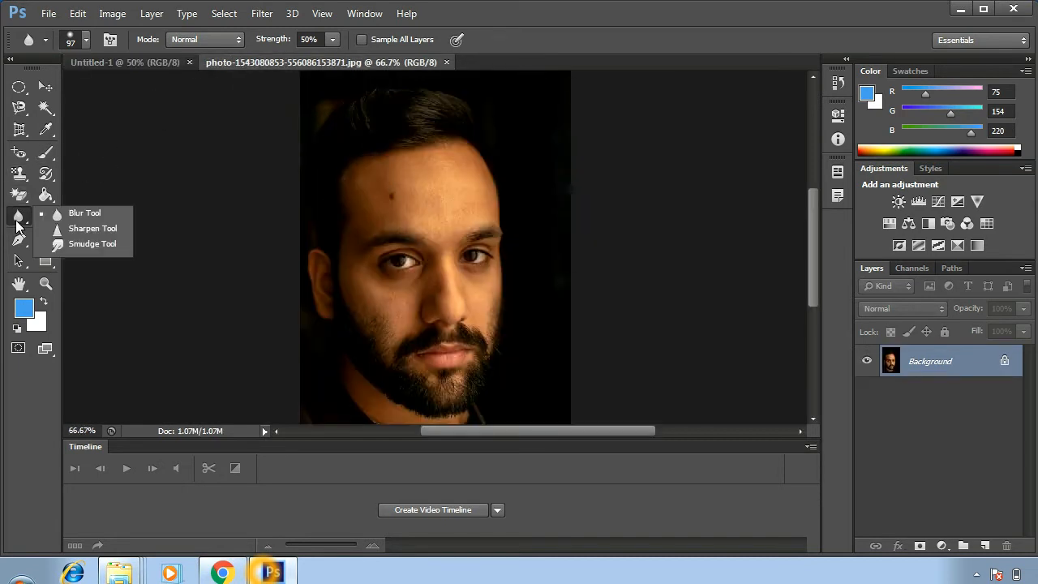
pyautogui.click(92, 213)
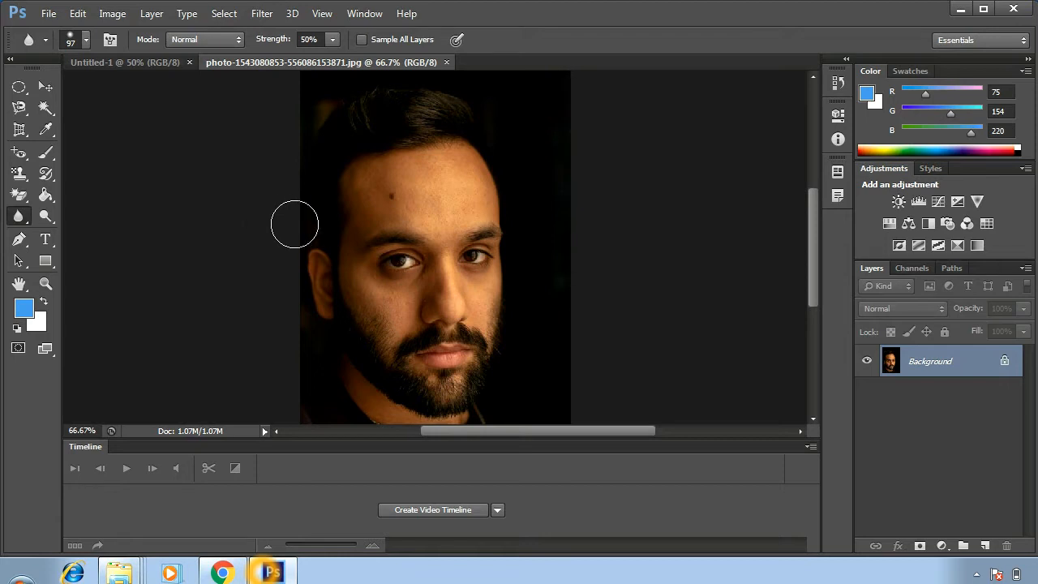
pyautogui.rightClick(18, 216)
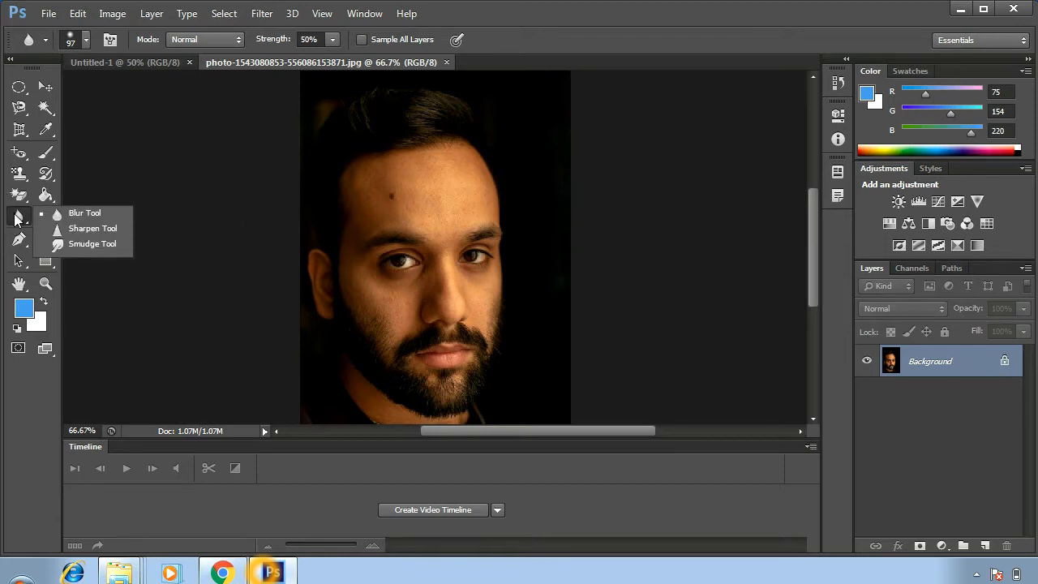
pyautogui.click(88, 214)
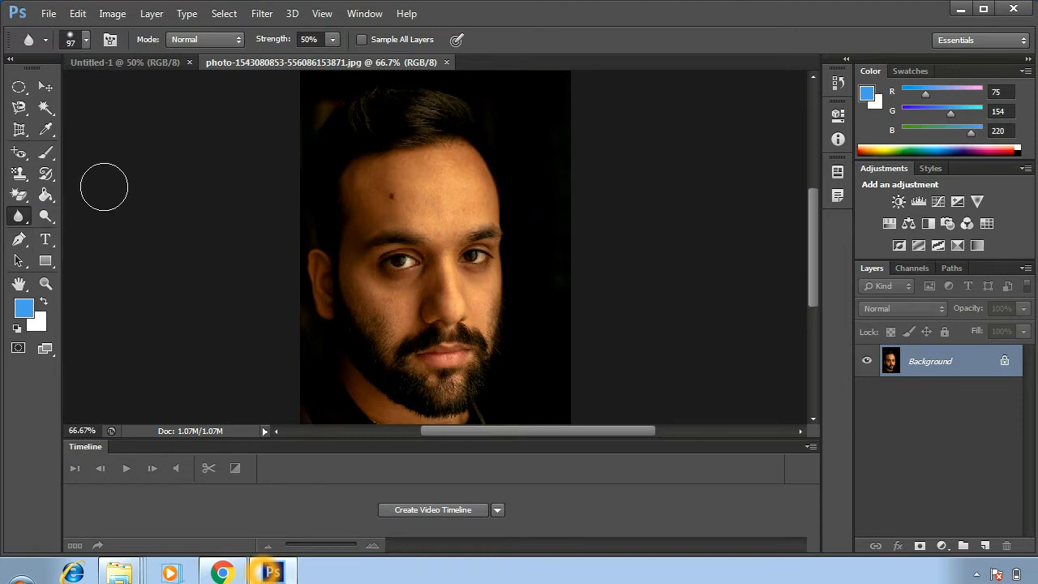
pyautogui.click(85, 39)
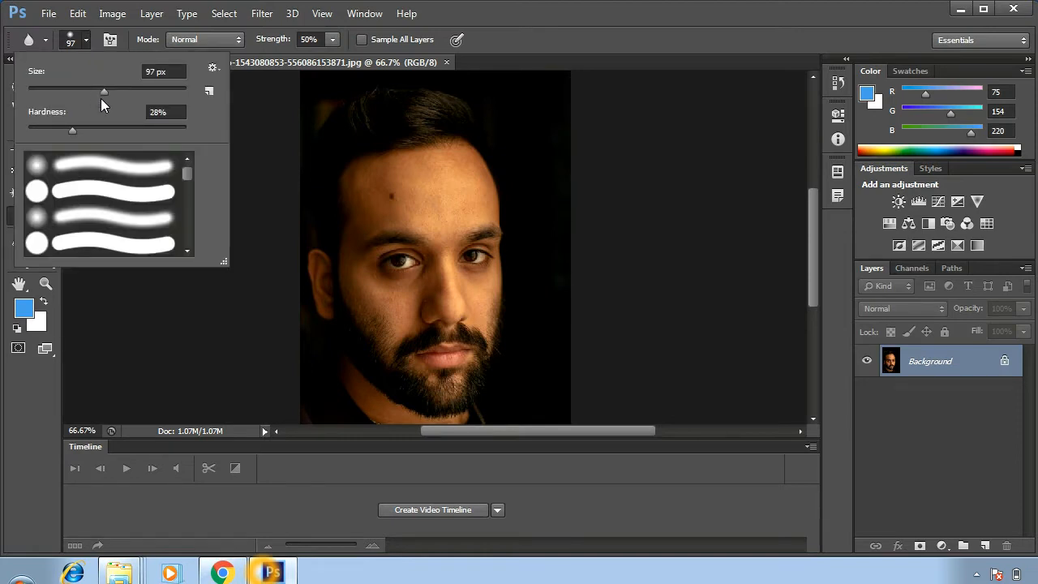
pyautogui.moveTo(103, 96); pyautogui.dragTo(67, 98)
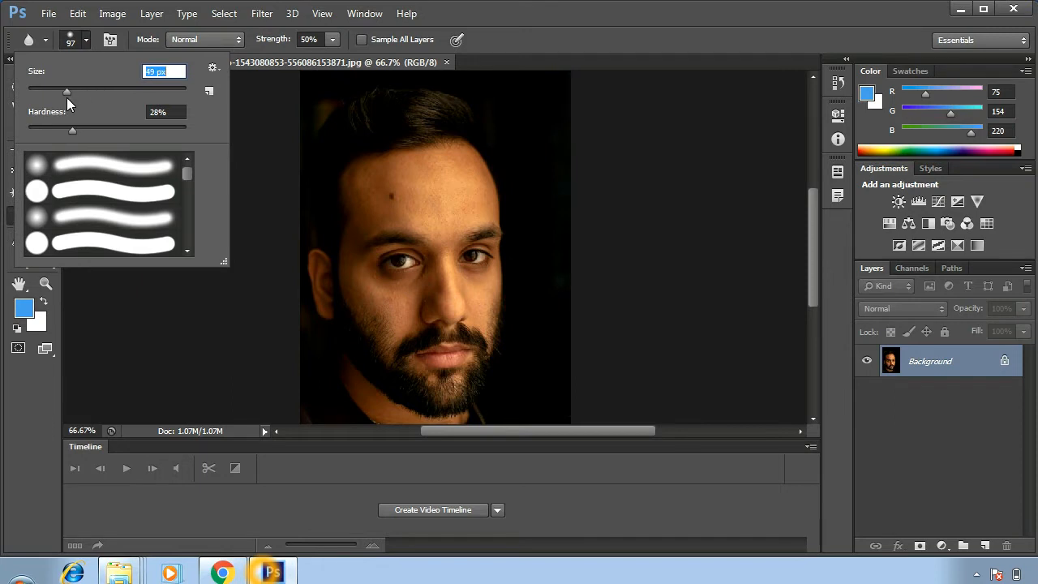
pyautogui.click(237, 114)
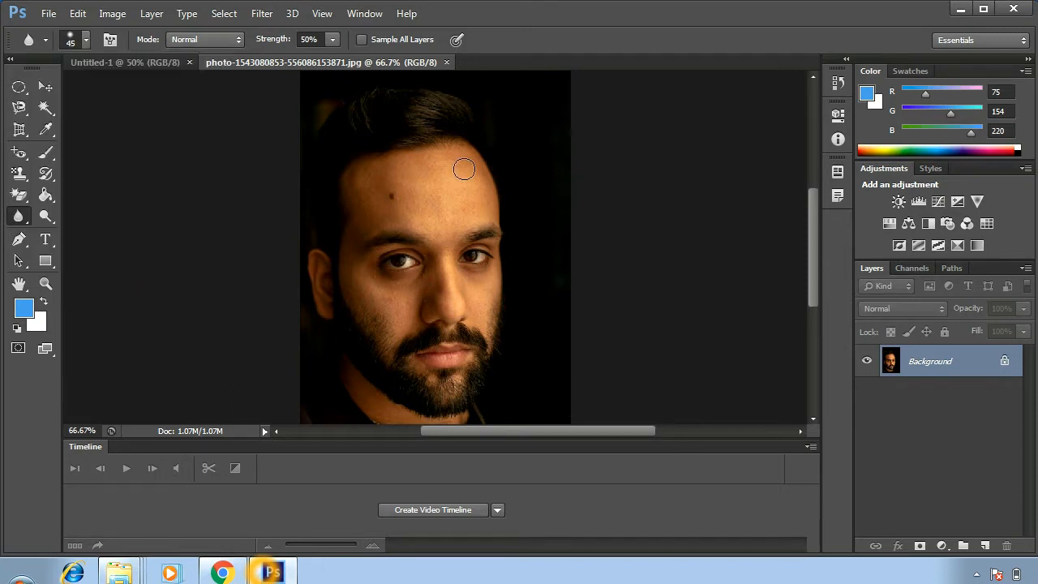
pyautogui.moveTo(424, 198)
pyautogui.mouseDown()
pyautogui.moveTo(458, 173)
pyautogui.moveTo(401, 194)
pyautogui.moveTo(421, 165)
pyautogui.moveTo(385, 181)
pyautogui.moveTo(469, 159)
pyautogui.moveTo(399, 184)
pyautogui.moveTo(369, 167)
pyautogui.moveTo(372, 211)
pyautogui.moveTo(382, 186)
pyautogui.moveTo(390, 234)
pyautogui.moveTo(392, 199)
pyautogui.moveTo(407, 199)
pyautogui.moveTo(392, 172)
pyautogui.moveTo(359, 212)
pyautogui.moveTo(396, 187)
pyautogui.moveTo(379, 214)
pyautogui.moveTo(447, 174)
pyautogui.moveTo(476, 194)
pyautogui.moveTo(494, 190)
pyautogui.moveTo(460, 213)
pyautogui.moveTo(409, 172)
pyautogui.moveTo(381, 191)
pyautogui.moveTo(384, 178)
pyautogui.moveTo(358, 217)
pyautogui.moveTo(427, 169)
pyautogui.moveTo(419, 228)
pyautogui.mouseUp()
pyautogui.moveTo(352, 239)
pyautogui.mouseDown()
pyautogui.moveTo(381, 206)
pyautogui.moveTo(354, 248)
pyautogui.moveTo(394, 209)
pyautogui.moveTo(366, 244)
pyautogui.moveTo(380, 204)
pyautogui.moveTo(343, 254)
pyautogui.moveTo(372, 201)
pyautogui.moveTo(347, 259)
pyautogui.moveTo(349, 309)
pyautogui.moveTo(354, 198)
pyautogui.moveTo(390, 170)
pyautogui.moveTo(413, 176)
pyautogui.moveTo(358, 215)
pyautogui.mouseUp()
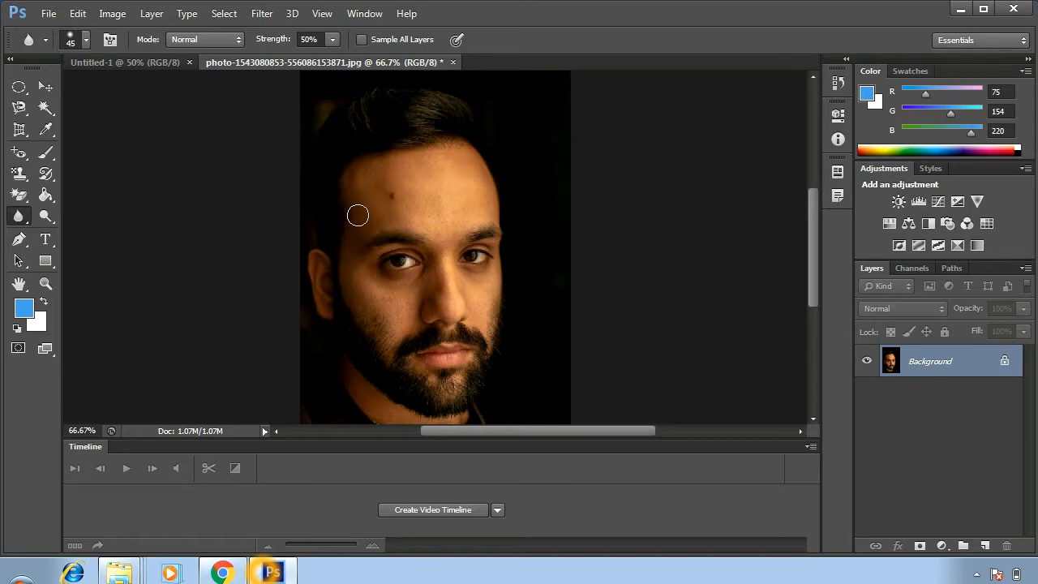
# Sharpen the forehead skin using the Sharpen Tool with a 41 px brush.
pyautogui.rightClick(27, 219)
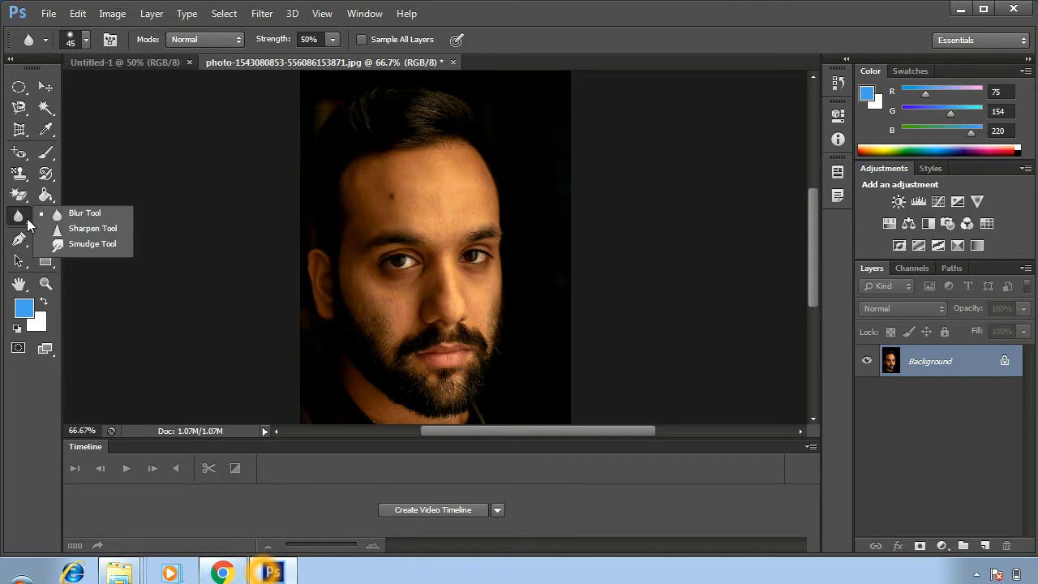
pyautogui.click(98, 231)
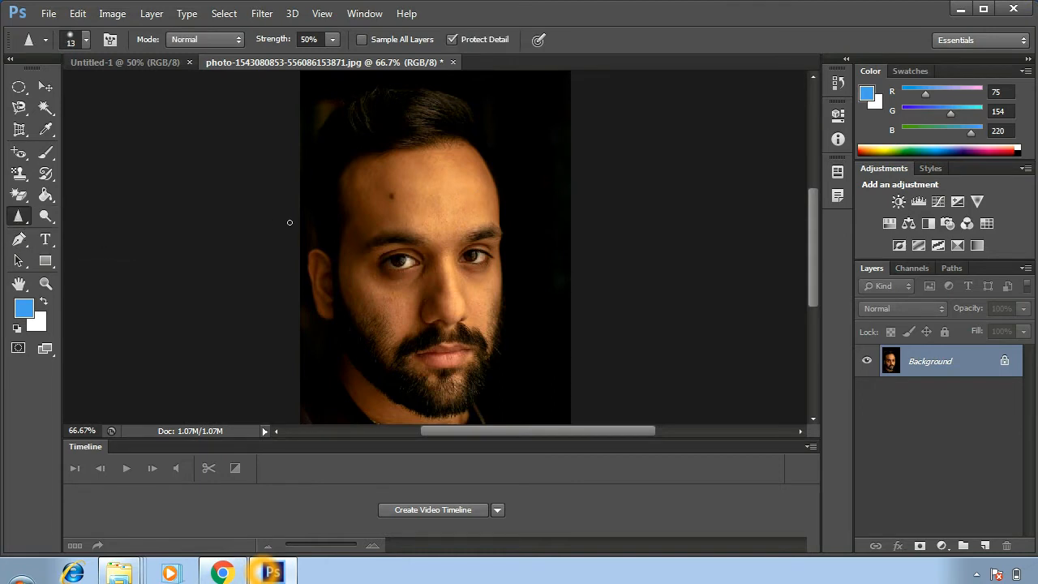
pyautogui.click(85, 40)
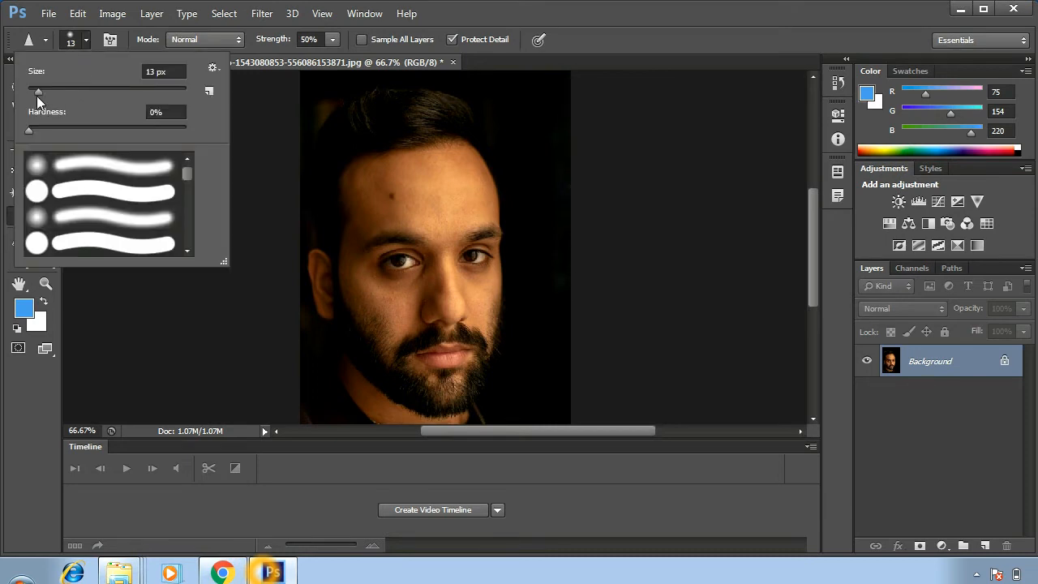
pyautogui.moveTo(38, 91); pyautogui.dragTo(60, 91)
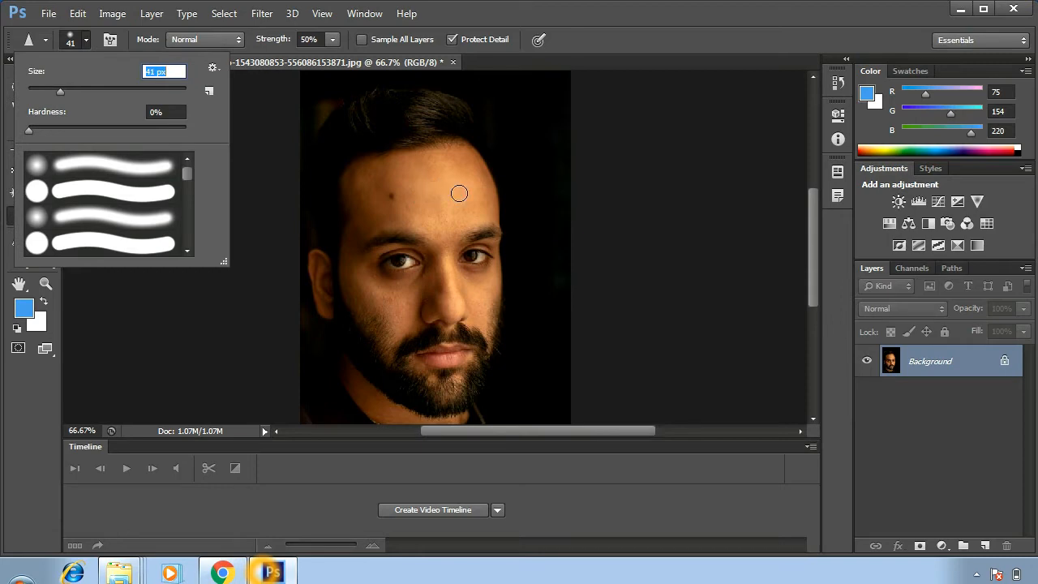
pyautogui.click(448, 166)
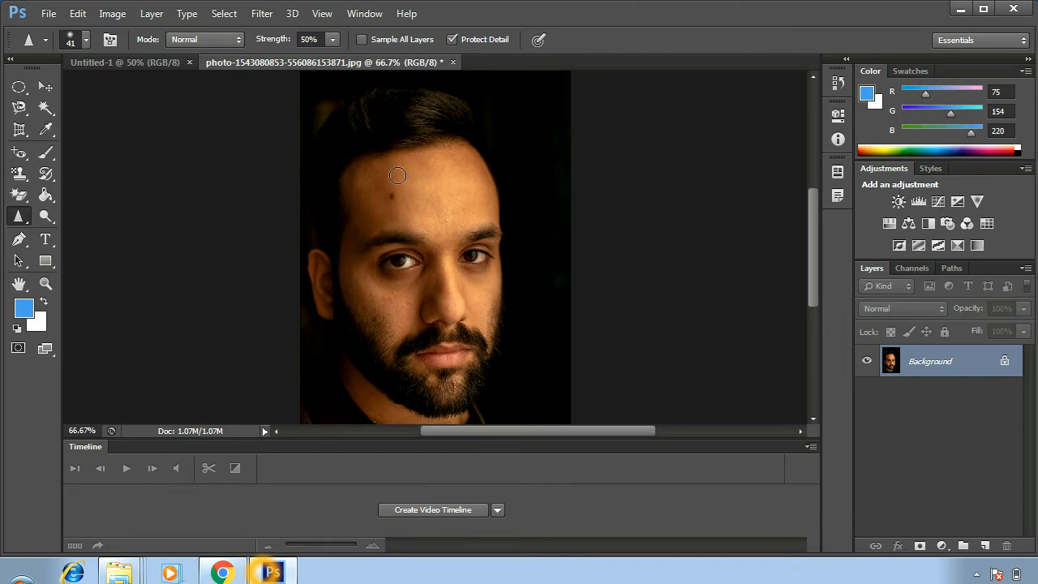
# Smear the man's hair and the lower edge of his beard using the Smudge Tool with a 32 px brush.
pyautogui.rightClick(22, 224)
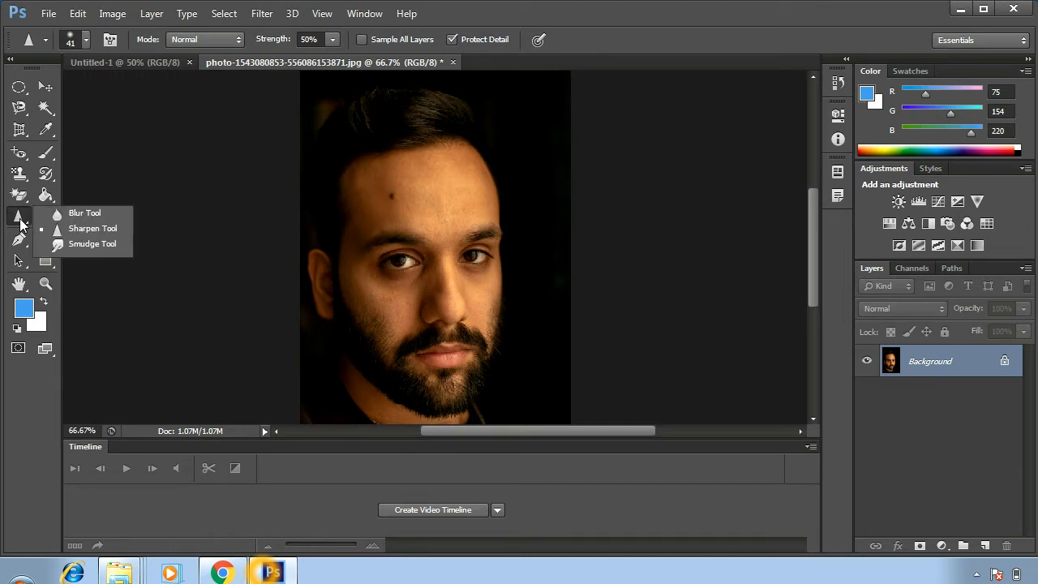
pyautogui.click(97, 247)
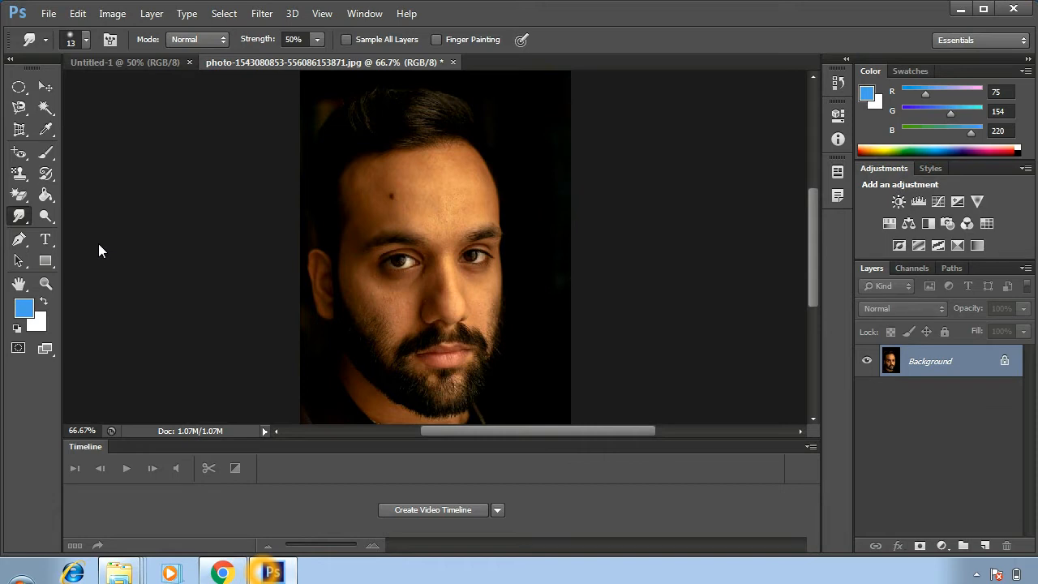
pyautogui.rightClick(21, 225)
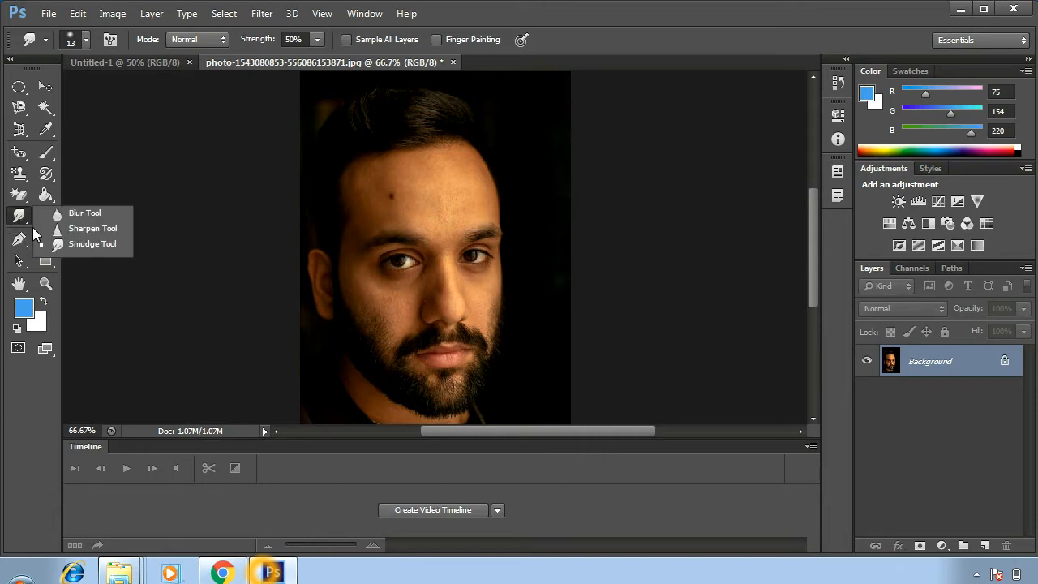
pyautogui.click(67, 247)
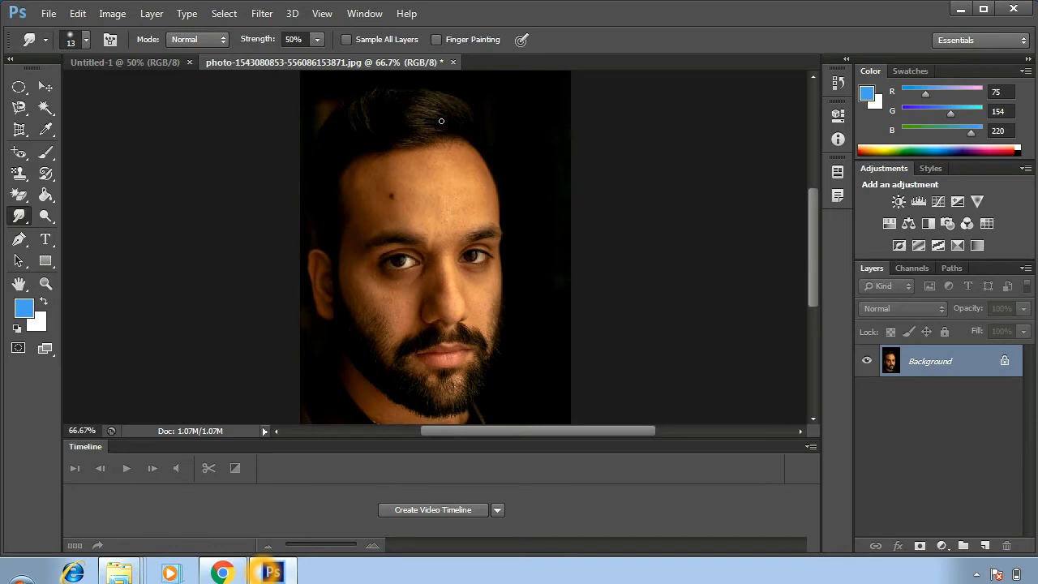
pyautogui.click(86, 40)
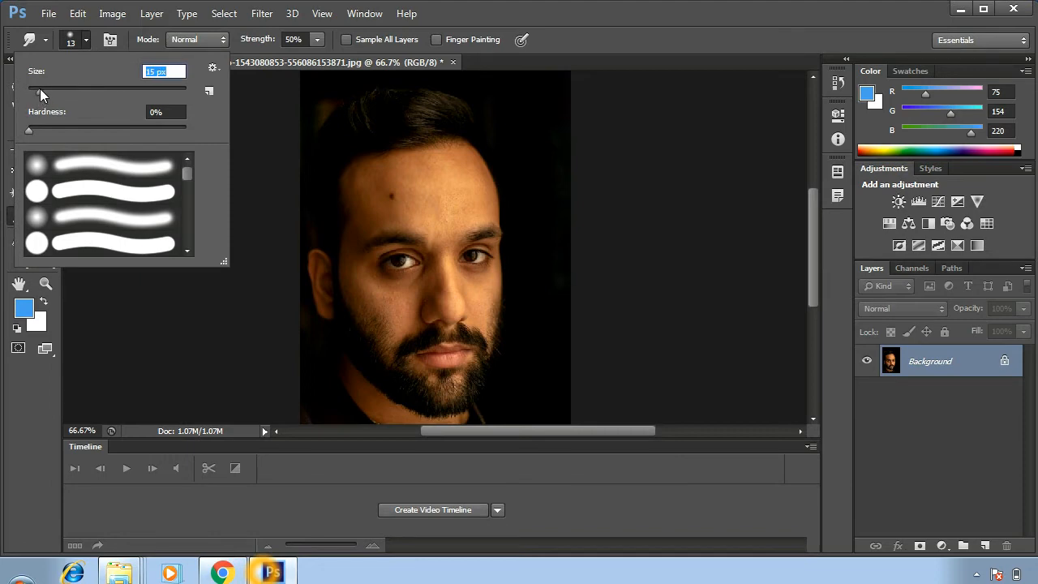
pyautogui.moveTo(40, 89); pyautogui.dragTo(54, 90)
pyautogui.click(412, 101)
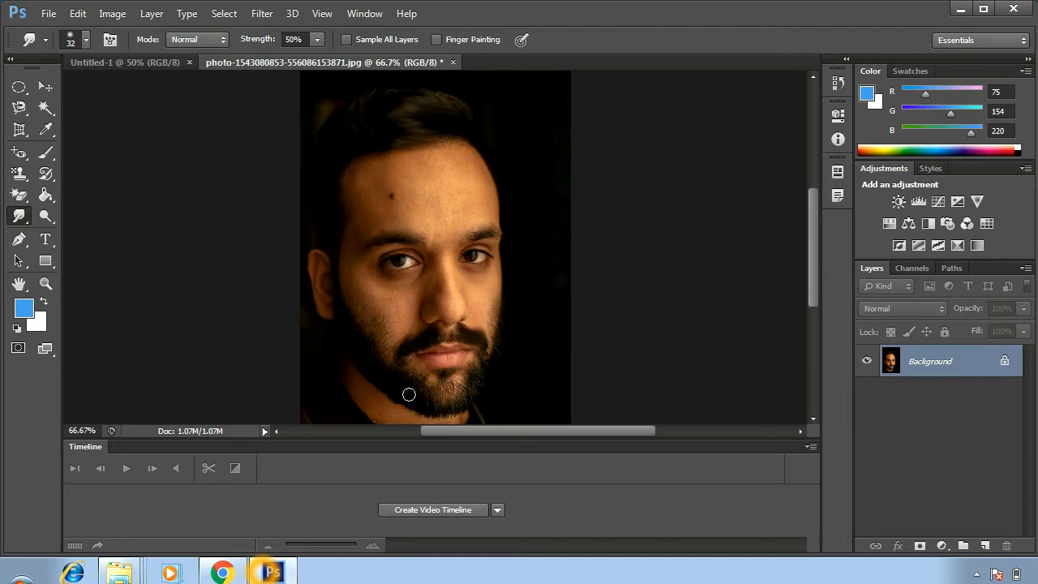
pyautogui.moveTo(408, 394)
pyautogui.mouseDown()
pyautogui.moveTo(446, 424)
pyautogui.moveTo(485, 397)
pyautogui.mouseUp()
pyautogui.moveTo(357, 119)
pyautogui.mouseDown()
pyautogui.moveTo(407, 121)
pyautogui.moveTo(306, 103)
pyautogui.moveTo(414, 120)
pyautogui.mouseUp()
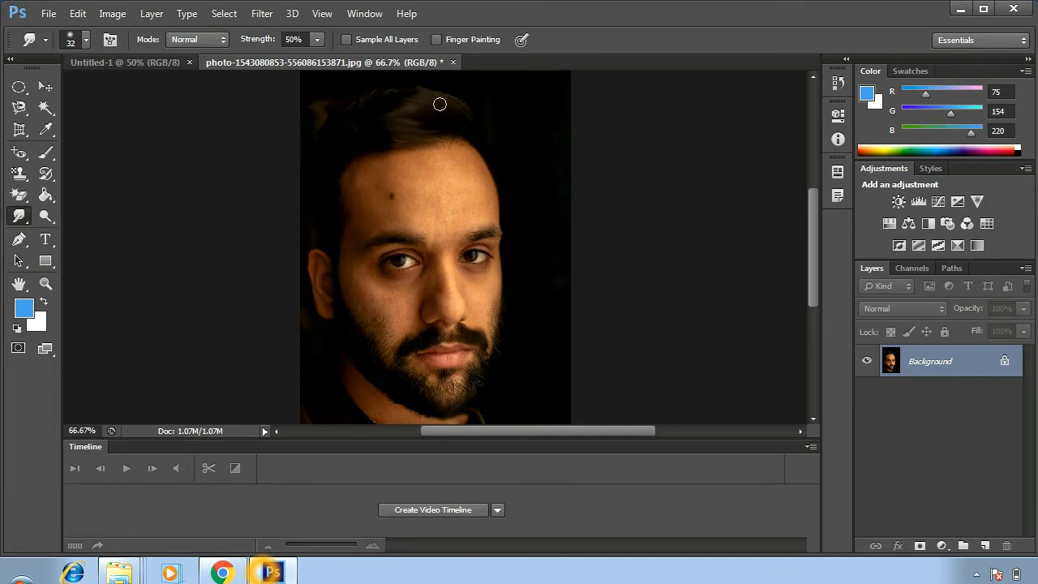
pyautogui.moveTo(425, 112)
pyautogui.mouseDown()
pyautogui.moveTo(391, 98)
pyautogui.moveTo(438, 108)
pyautogui.moveTo(368, 109)
pyautogui.moveTo(428, 146)
pyautogui.moveTo(338, 119)
pyautogui.moveTo(426, 152)
pyautogui.moveTo(435, 142)
pyautogui.moveTo(389, 130)
pyautogui.mouseUp()
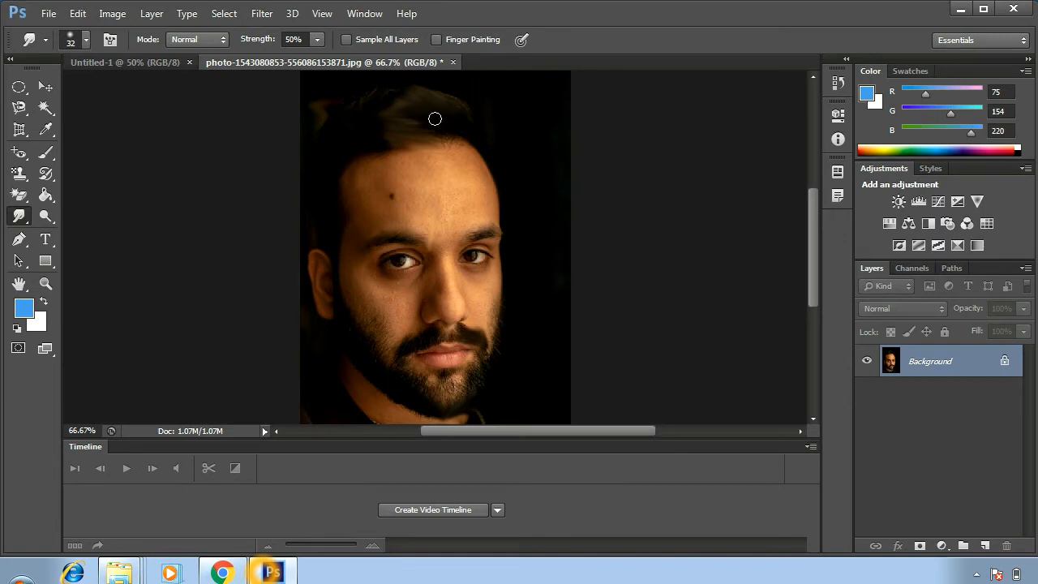
pyautogui.moveTo(459, 106); pyautogui.dragTo(380, 90)
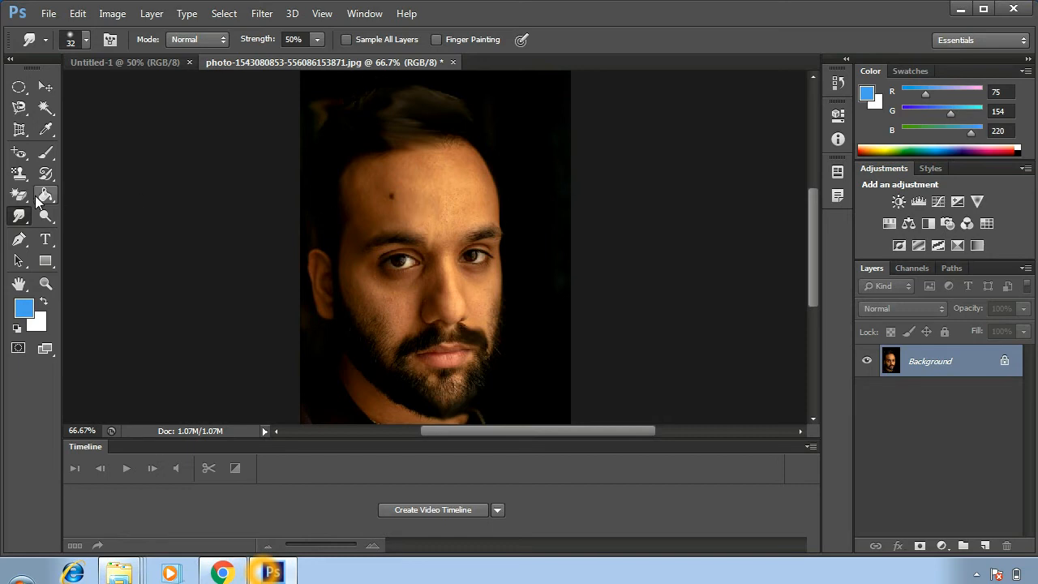
pyautogui.rightClick(20, 217)
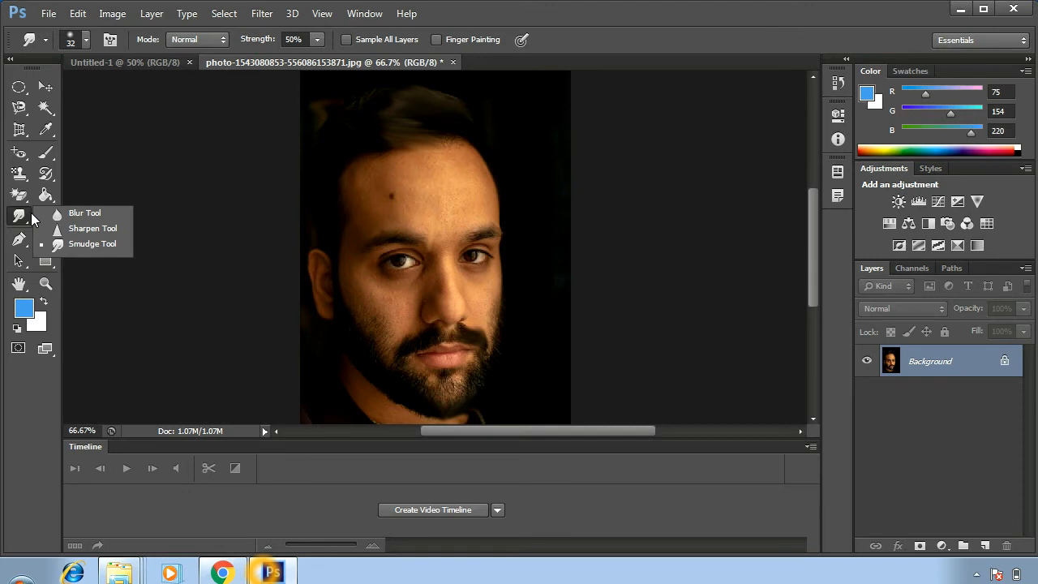
pyautogui.click(99, 173)
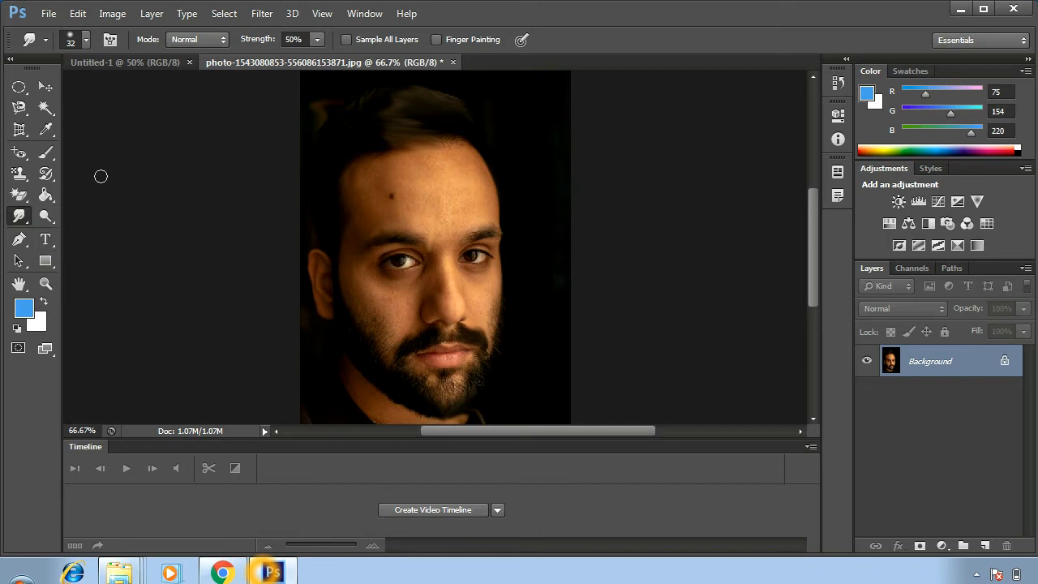
# Lighten the forehead with the Dodge Tool at 65 px, then continue around the mole with a 27 px brush.
pyautogui.click(46, 214)
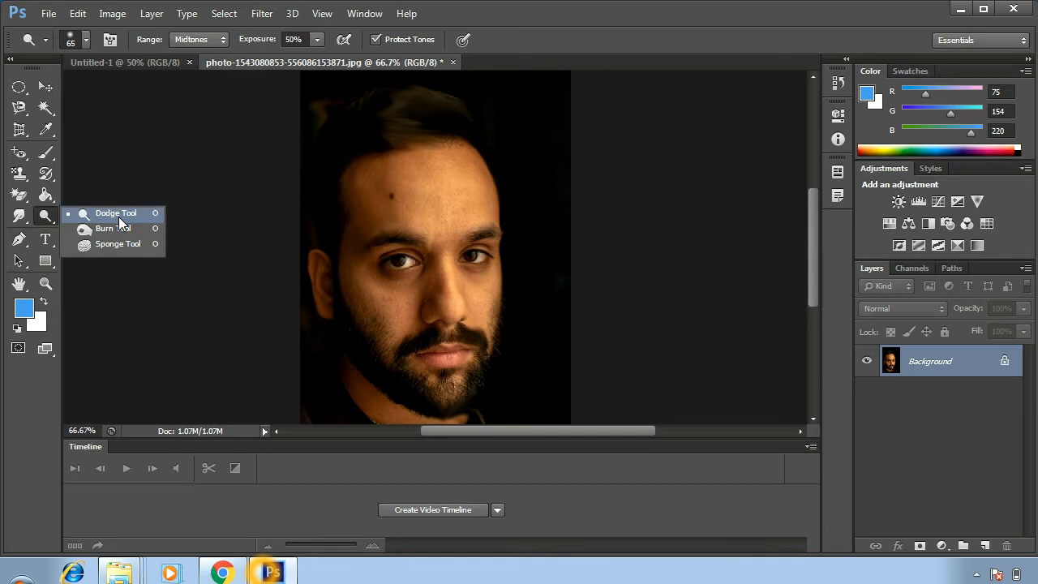
pyautogui.moveTo(457, 183)
pyautogui.mouseDown()
pyautogui.moveTo(398, 184)
pyautogui.moveTo(491, 188)
pyautogui.moveTo(386, 215)
pyautogui.moveTo(470, 168)
pyautogui.moveTo(403, 181)
pyautogui.moveTo(462, 167)
pyautogui.moveTo(407, 199)
pyautogui.mouseUp()
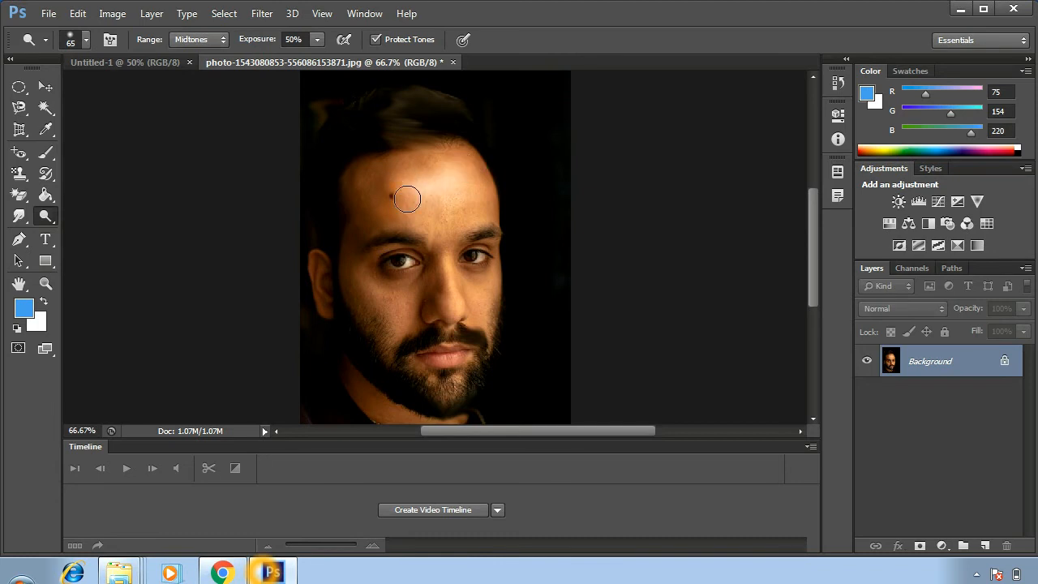
pyautogui.click(86, 45)
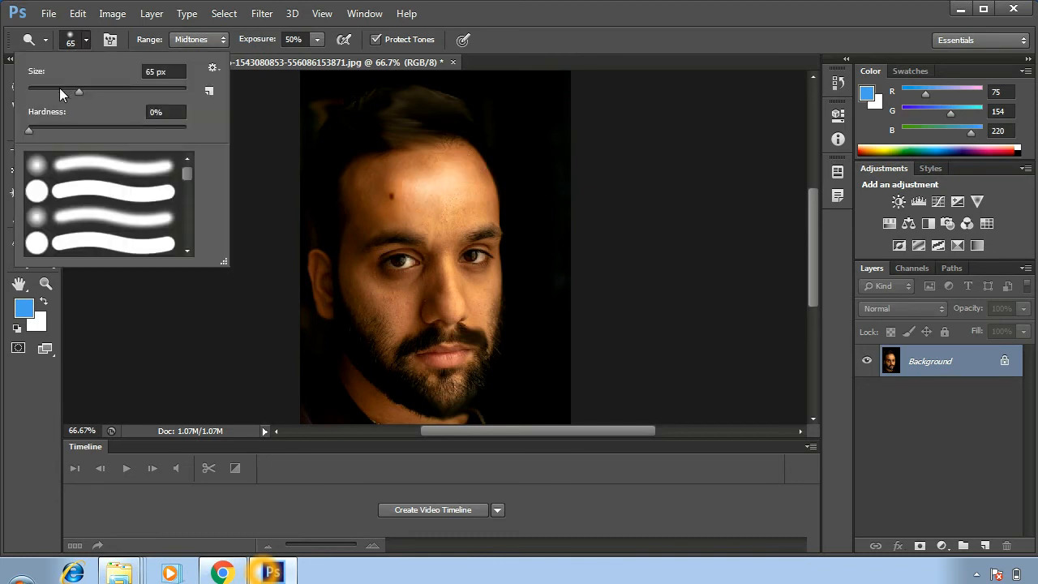
pyautogui.moveTo(59, 88); pyautogui.dragTo(54, 88)
pyautogui.click(449, 179)
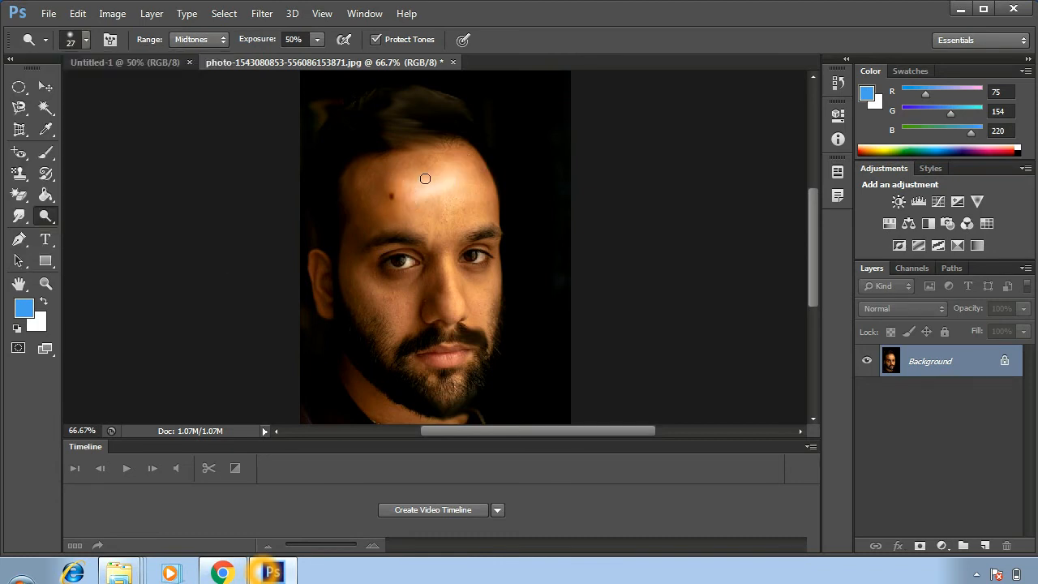
pyautogui.moveTo(425, 178)
pyautogui.mouseDown()
pyautogui.moveTo(458, 154)
pyautogui.moveTo(379, 200)
pyautogui.moveTo(385, 188)
pyautogui.moveTo(374, 223)
pyautogui.mouseUp()
pyautogui.moveTo(400, 187)
pyautogui.mouseDown()
pyautogui.moveTo(470, 215)
pyautogui.moveTo(476, 189)
pyautogui.moveTo(434, 206)
pyautogui.moveTo(473, 161)
pyautogui.moveTo(416, 186)
pyautogui.moveTo(429, 163)
pyautogui.moveTo(373, 181)
pyautogui.moveTo(392, 168)
pyautogui.moveTo(375, 196)
pyautogui.mouseUp()
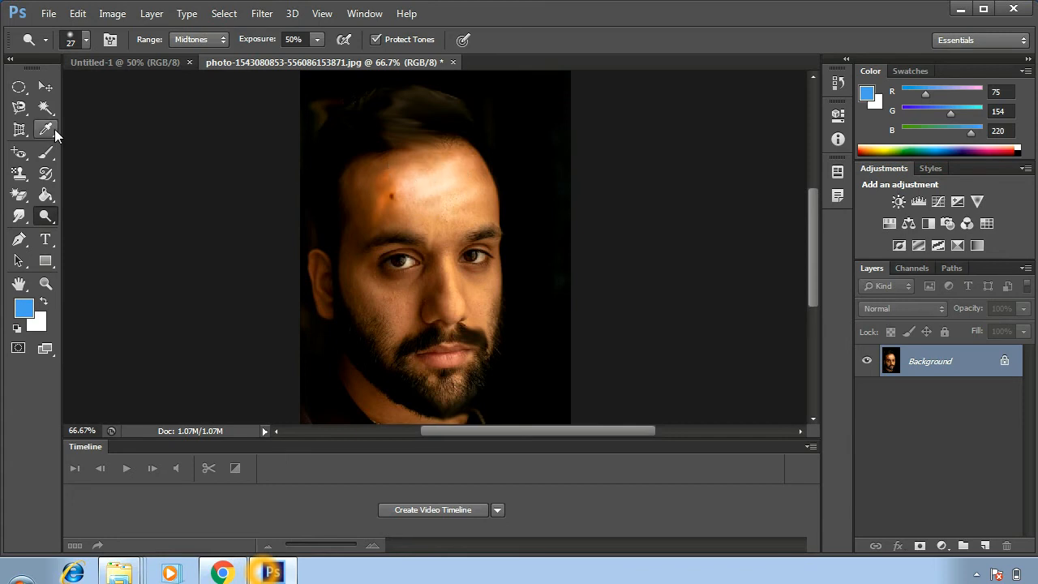
# Darken the cheeks beside the nose and beard using the Burn Tool with a 46 px brush.
pyautogui.rightClick(50, 218)
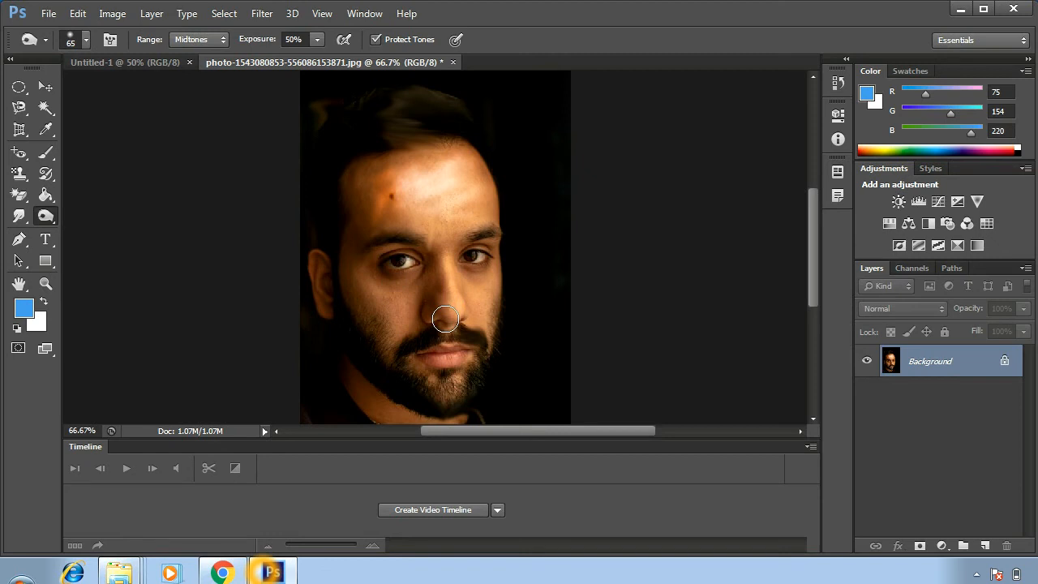
pyautogui.click(86, 40)
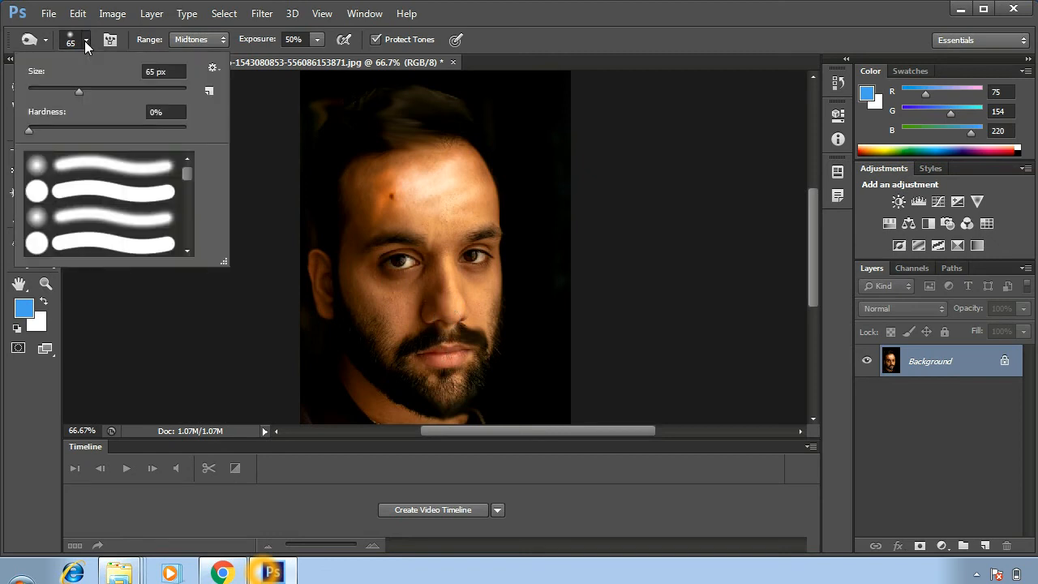
pyautogui.moveTo(75, 89); pyautogui.dragTo(64, 89)
pyautogui.click(350, 327)
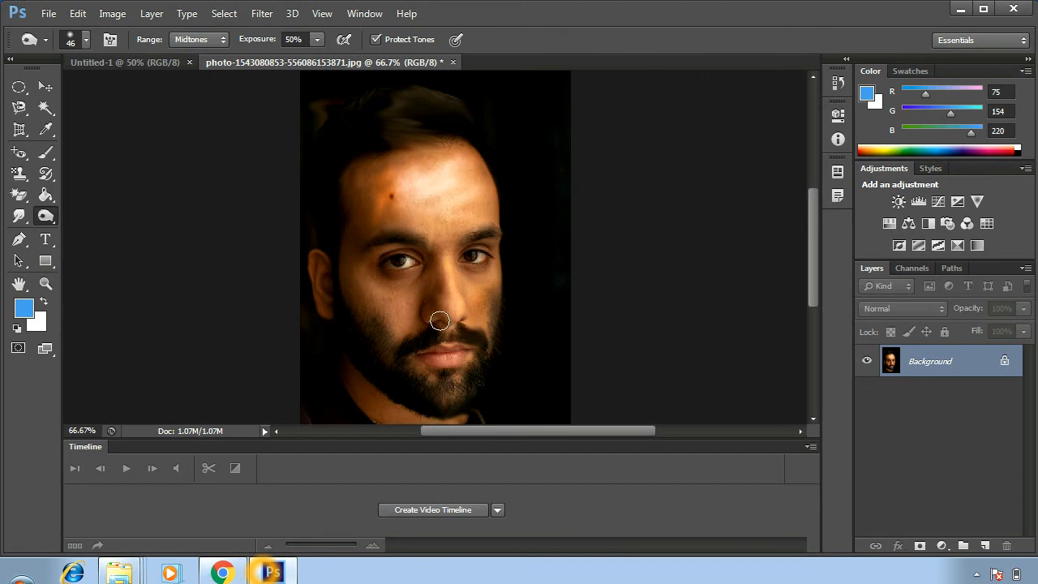
# Desaturate the centre of the forehead down to between the eyebrows using the Sponge Tool.
pyautogui.rightClick(48, 215)
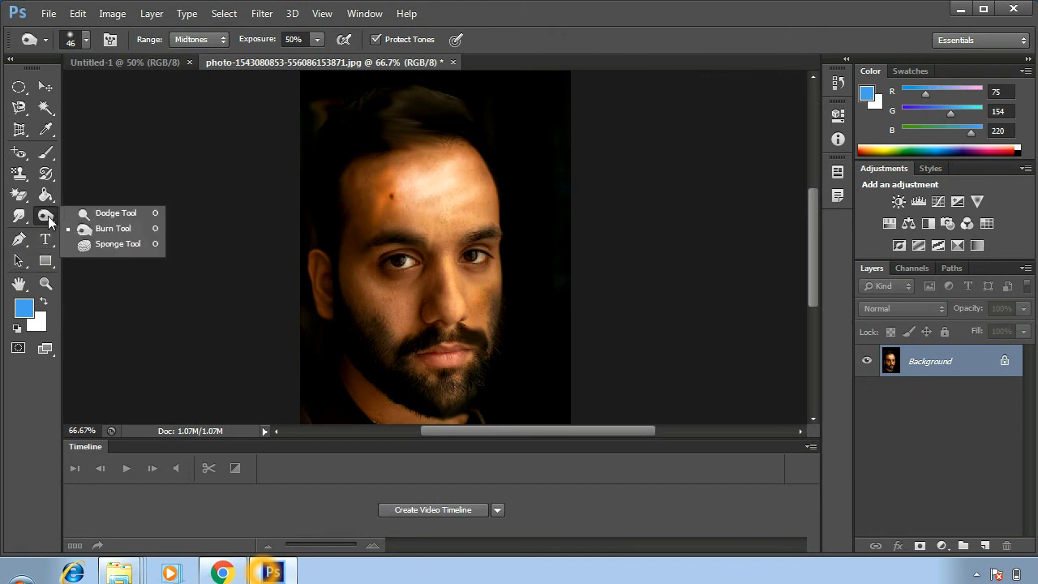
pyautogui.click(104, 243)
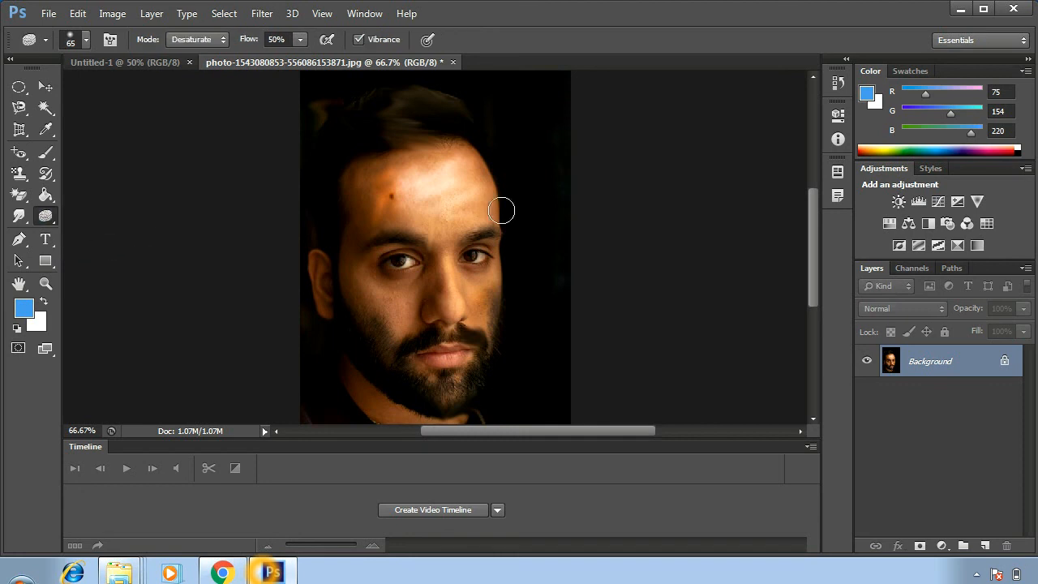
pyautogui.moveTo(457, 185)
pyautogui.mouseDown()
pyautogui.moveTo(426, 244)
pyautogui.moveTo(461, 190)
pyautogui.moveTo(451, 225)
pyautogui.moveTo(459, 175)
pyautogui.moveTo(442, 175)
pyautogui.moveTo(432, 223)
pyautogui.moveTo(439, 167)
pyautogui.moveTo(437, 208)
pyautogui.moveTo(429, 171)
pyautogui.moveTo(434, 227)
pyautogui.moveTo(401, 190)
pyautogui.moveTo(406, 183)
pyautogui.moveTo(450, 229)
pyautogui.moveTo(390, 170)
pyautogui.moveTo(435, 219)
pyautogui.moveTo(373, 190)
pyautogui.moveTo(419, 198)
pyautogui.moveTo(499, 188)
pyautogui.moveTo(487, 165)
pyautogui.moveTo(472, 201)
pyautogui.mouseUp()
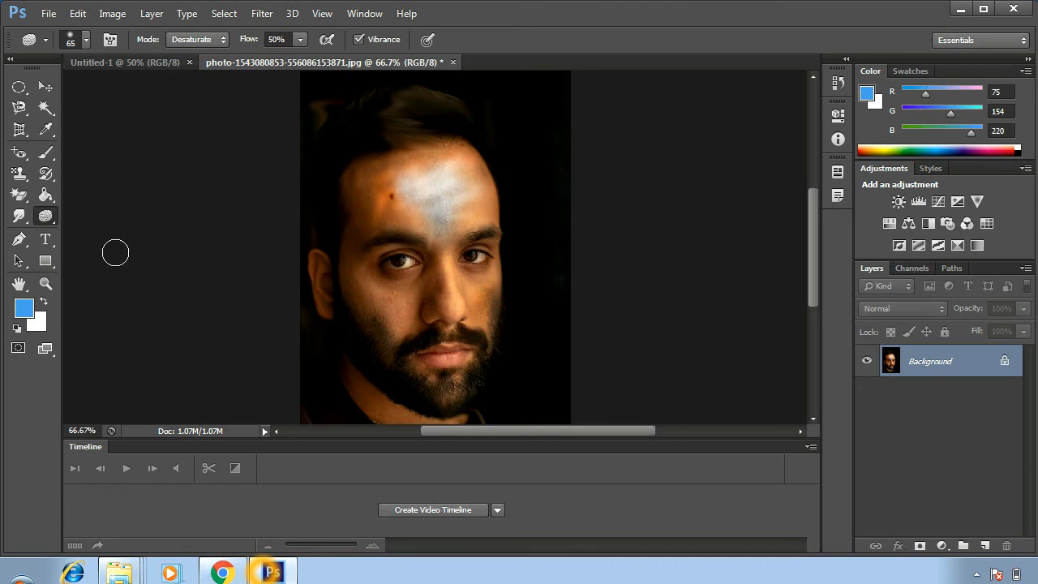
pyautogui.rightClick(53, 220)
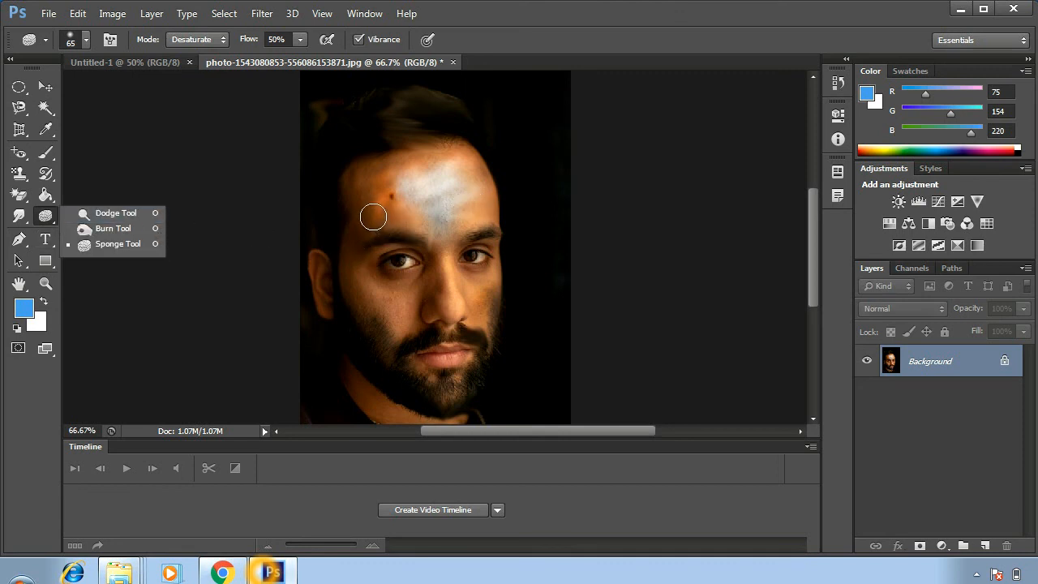
pyautogui.click(430, 183)
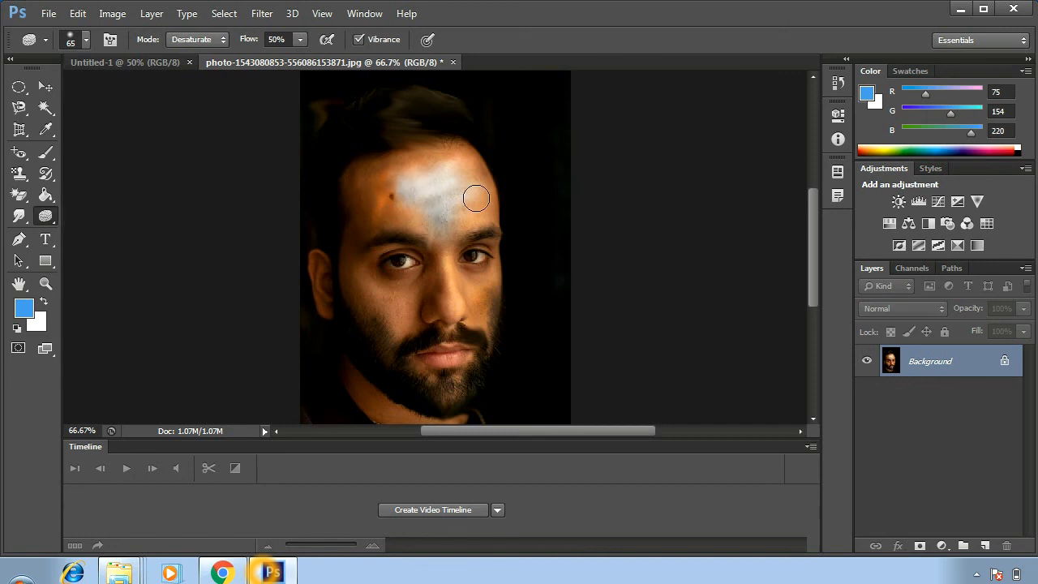